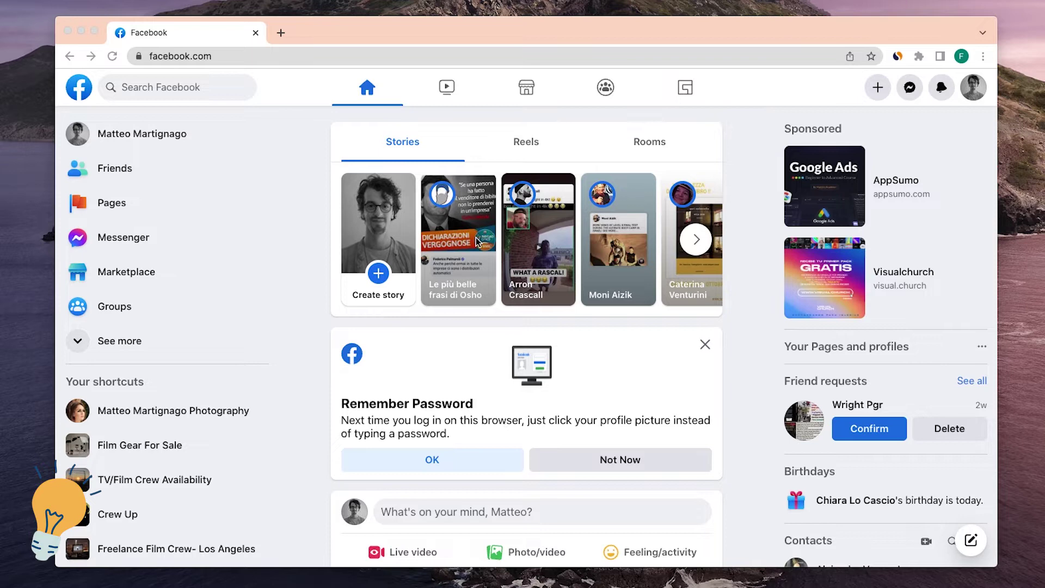
pyautogui.scroll(-3, 506, 228)
pyautogui.scroll(4, 505, 229)
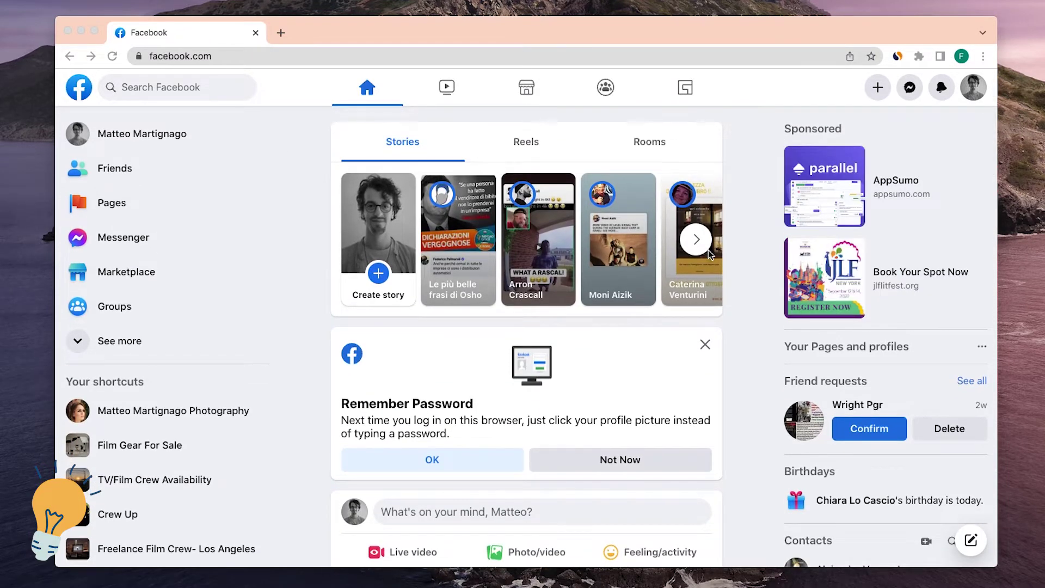
# Log out of Facebook from the top-right account menu, returning to the login page
pyautogui.click(975, 89)
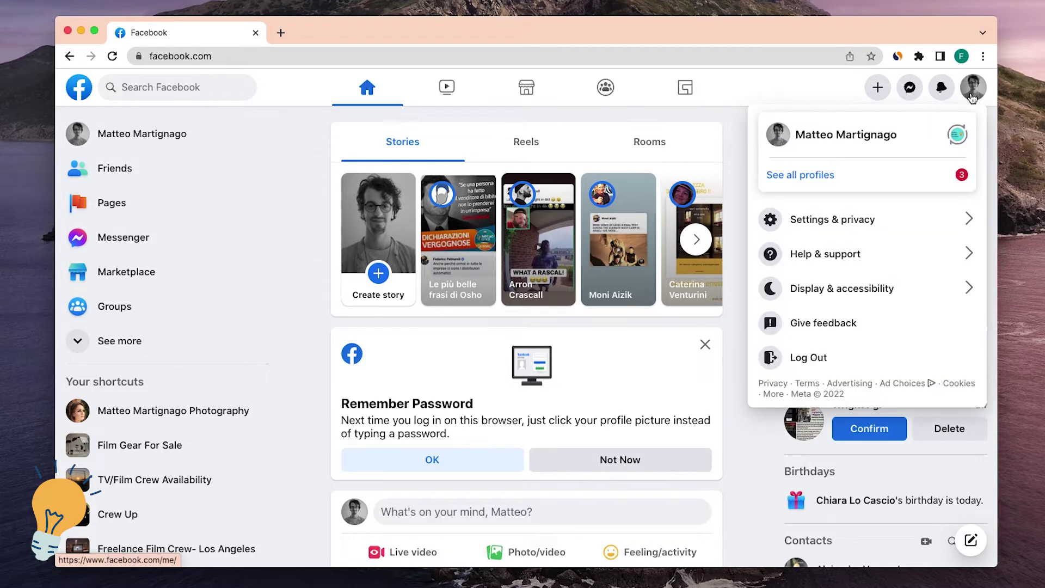
pyautogui.click(814, 359)
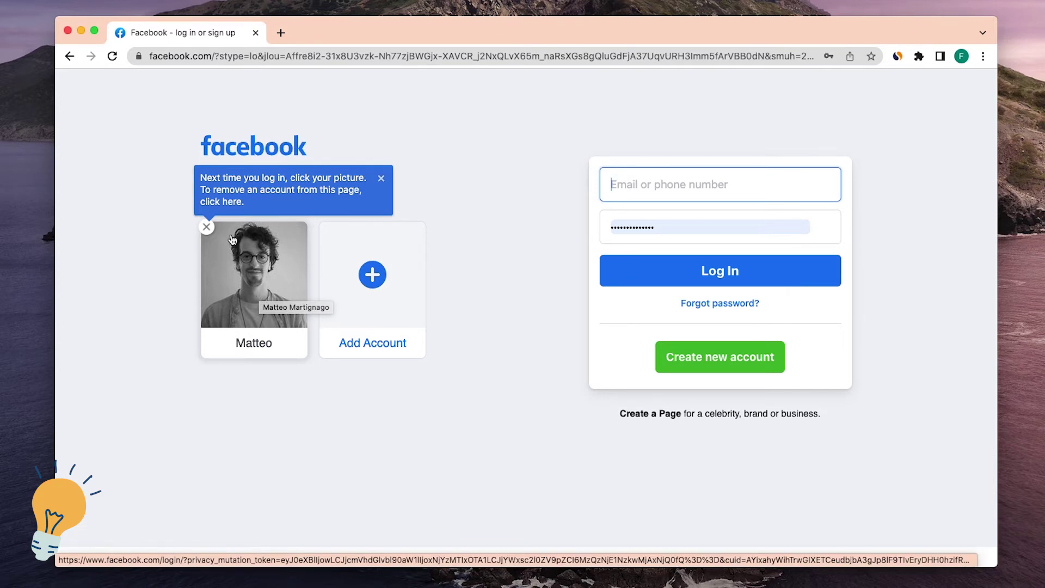
pyautogui.click(207, 229)
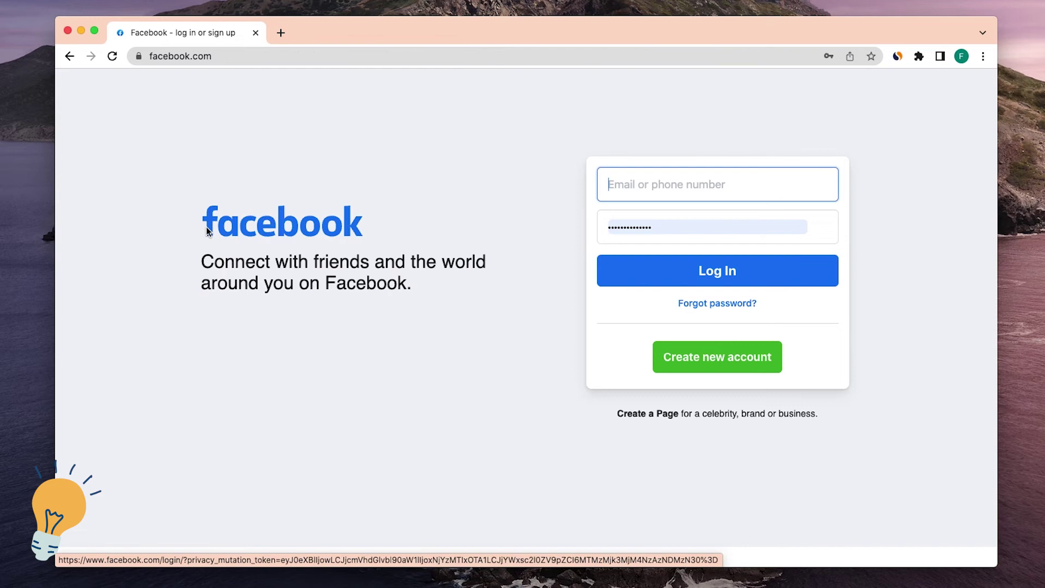
pyautogui.click(678, 186)
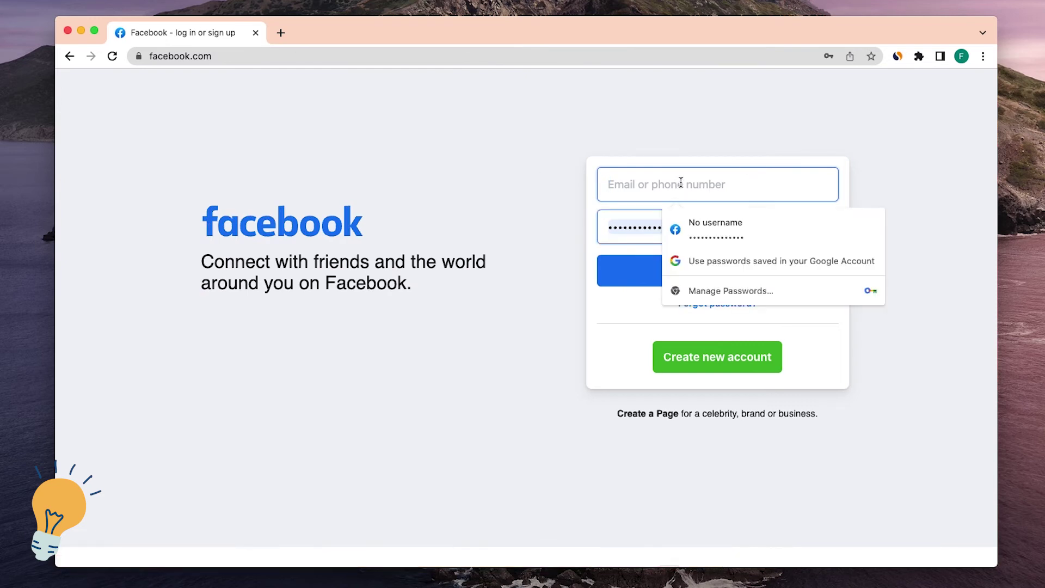
pyautogui.click(567, 187)
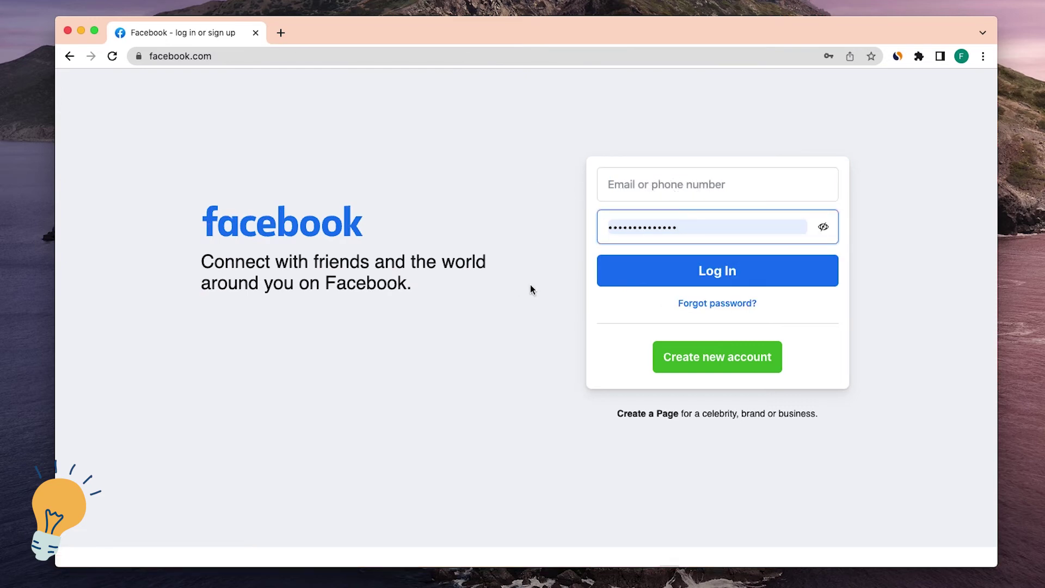